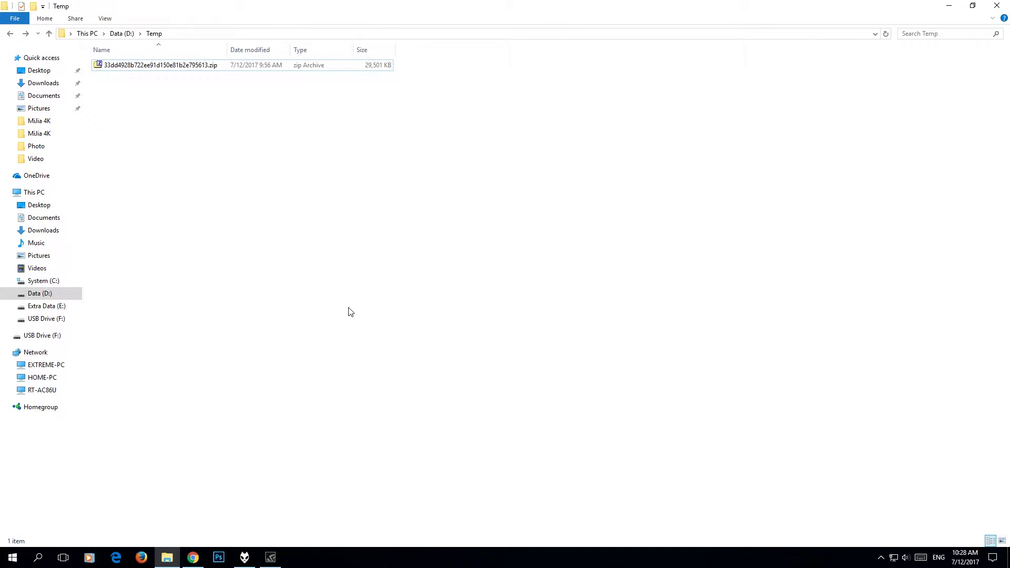
# Step: Open the downloaded firmware zip from the Temp folder in 7-Zip to reveal firmware.bin
pyautogui.click(162, 67)
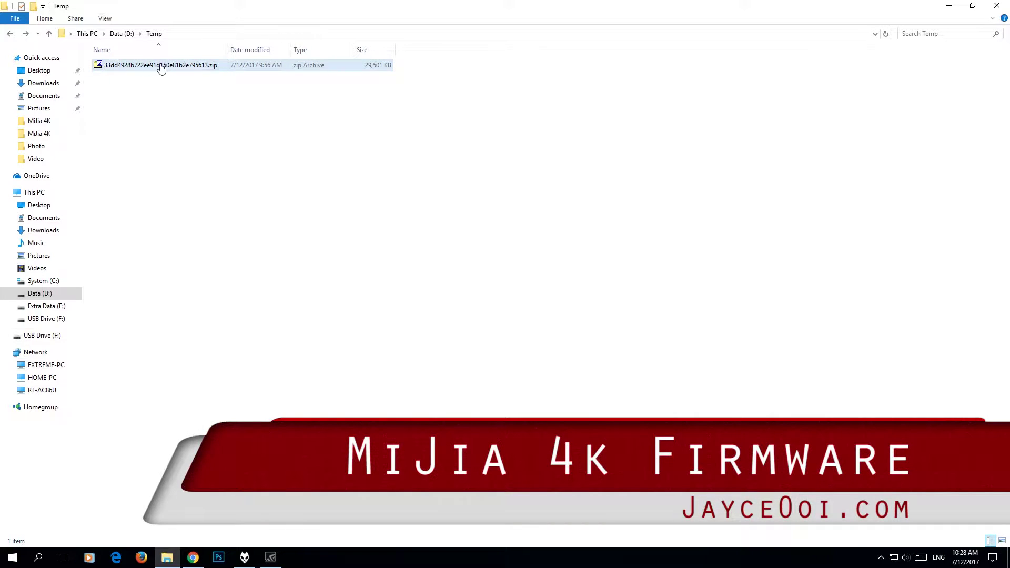
pyautogui.doubleClick(161, 66)
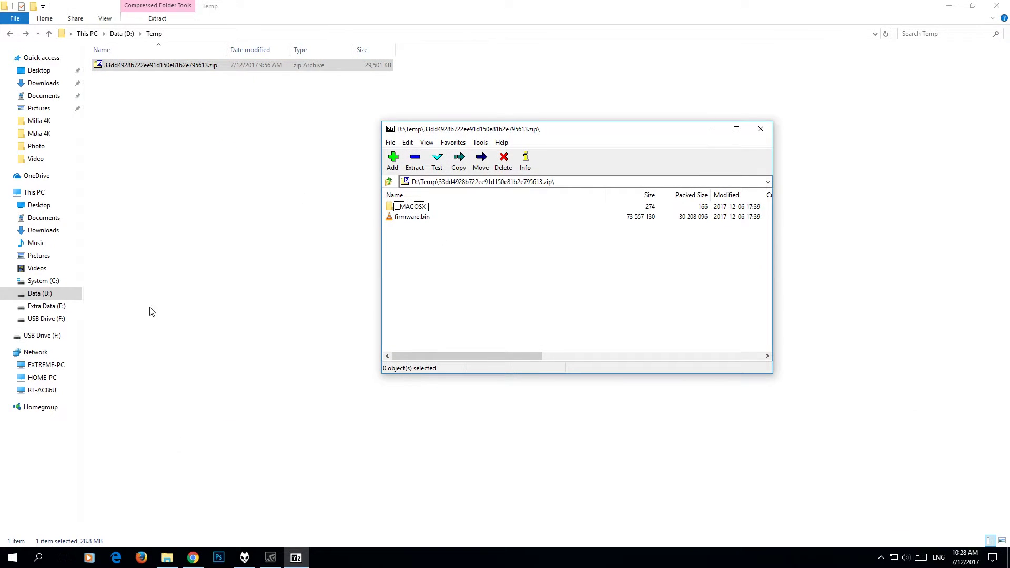
# Step: Place firmware.bin from the archive into the USB Drive (F:) root beside the DCIM folder
pyautogui.click(36, 337)
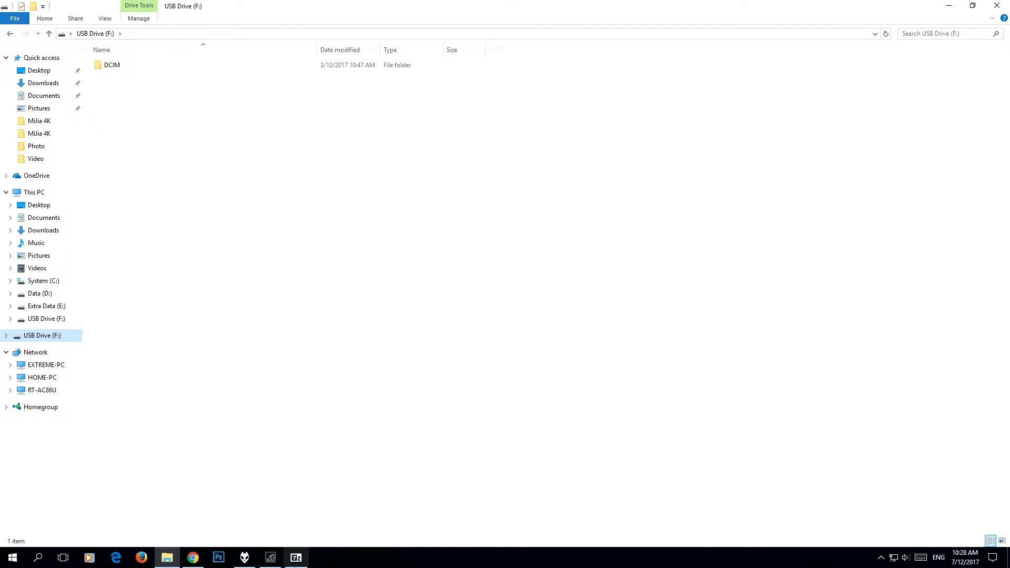
pyautogui.hotkey('alt', 'Tab')
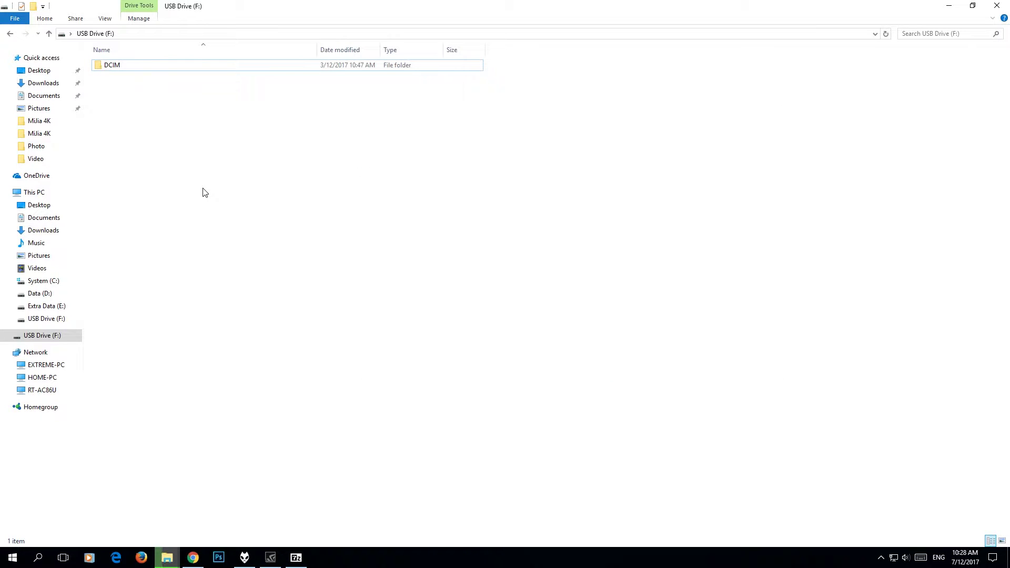
pyautogui.click(127, 96)
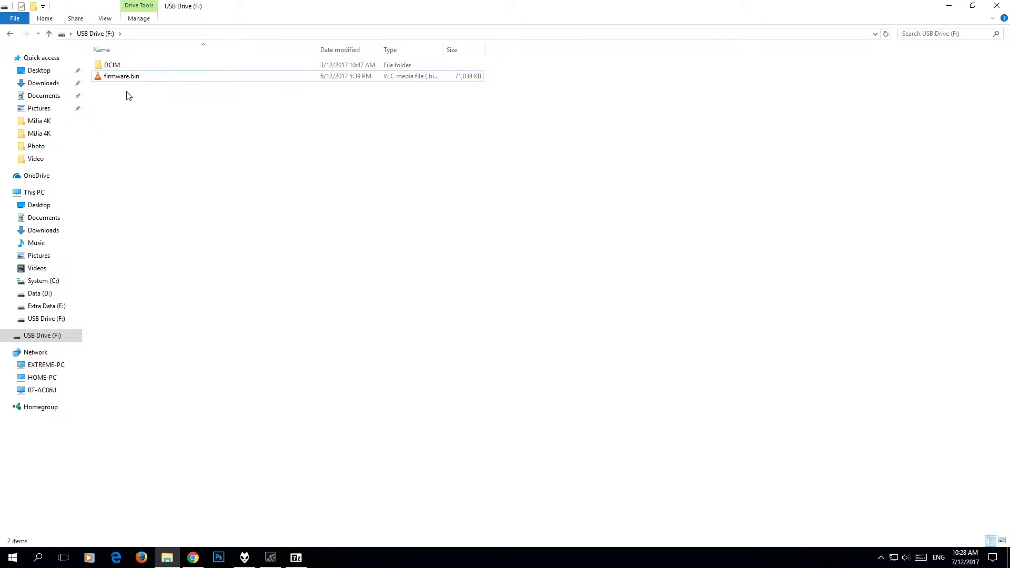